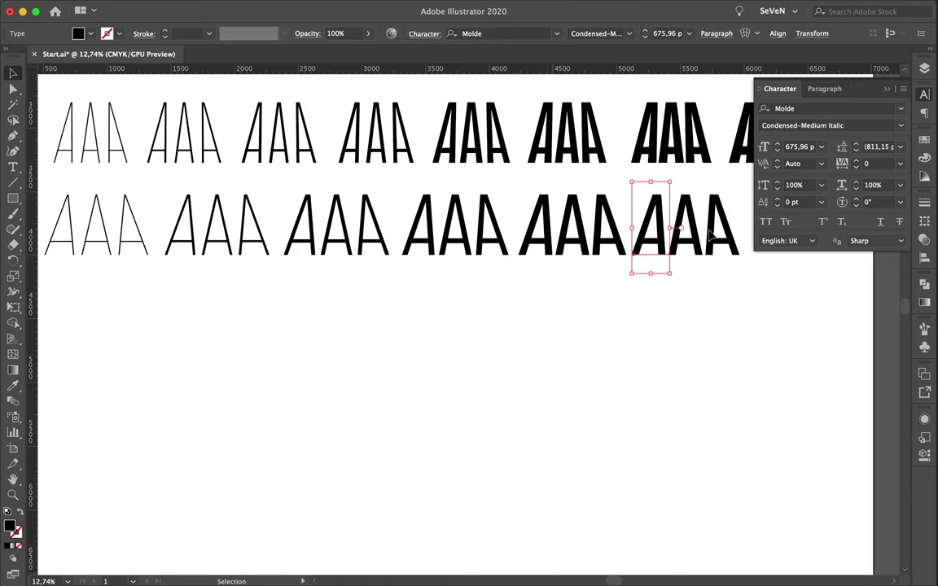
Restyle the new AAA copy to a heavier condensed italic, ending on Condensed-Bold Italic
left_click(901, 128)
left_click(815, 242)
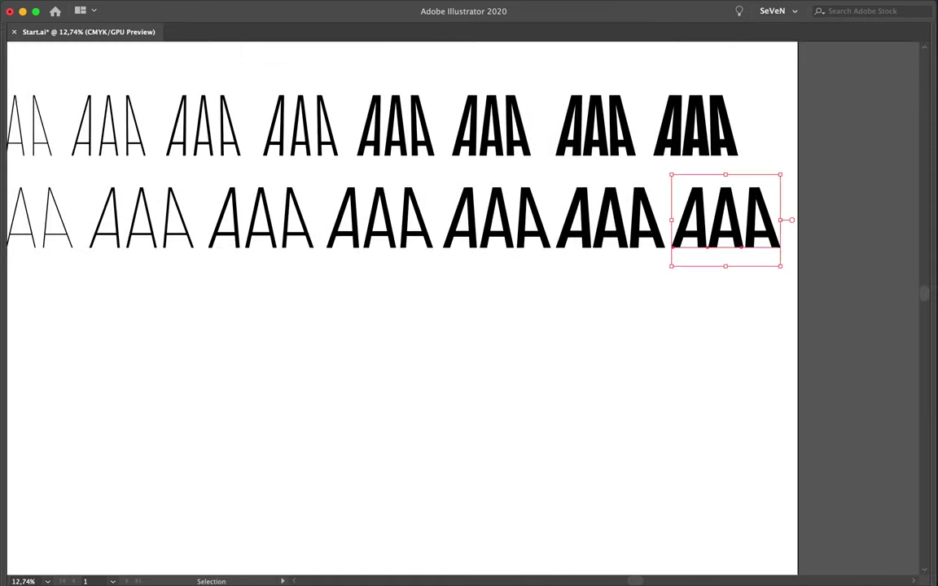
left_click(901, 124)
left_click(806, 241)
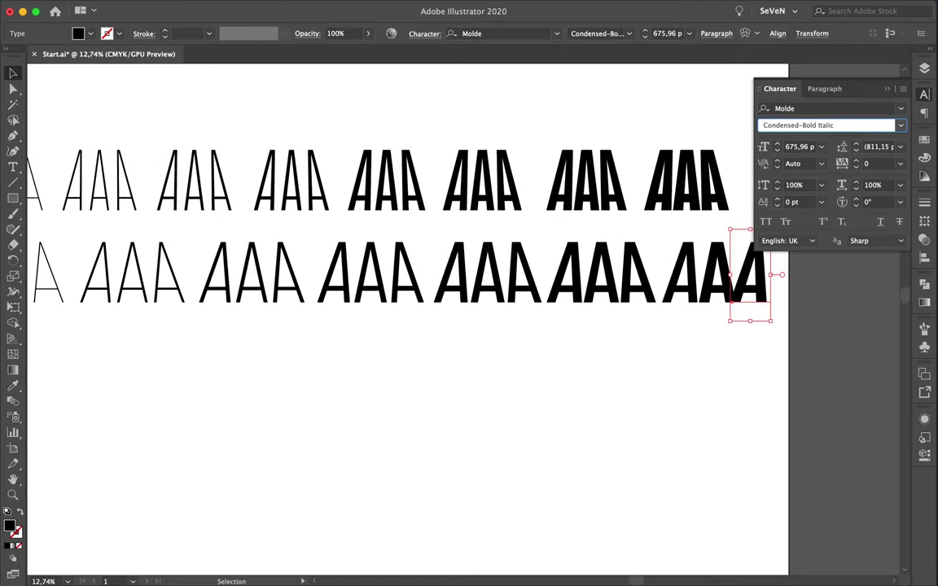
Duplicate the AAA to the end of the second row and select the rightmost copy
scroll(652, 326, "down", 2)
left_click_drag(690, 334, 761, 333)
left_click(794, 334)
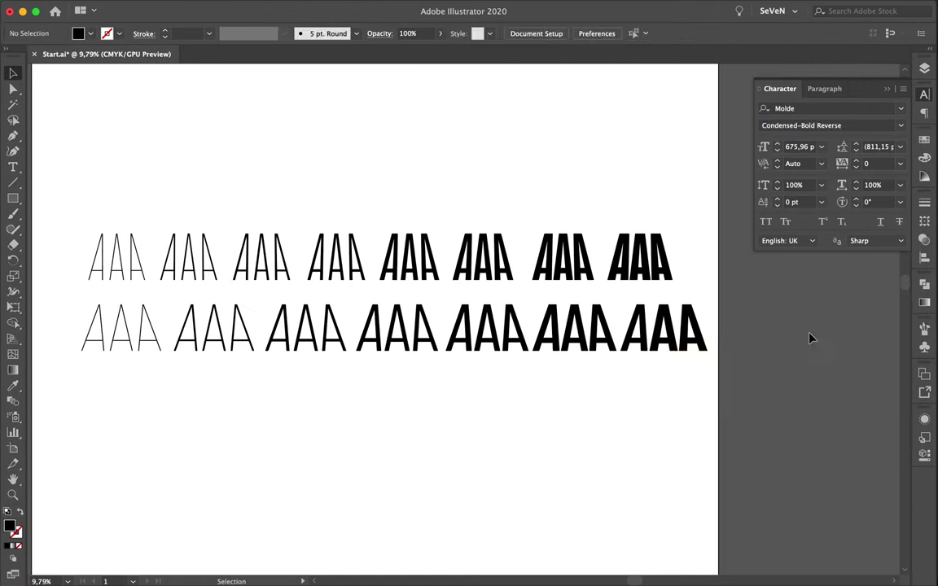
Add one more AAA to row two and start row three with a SemiCondensed-Thin AAA
left_click_drag(659, 329, 739, 349)
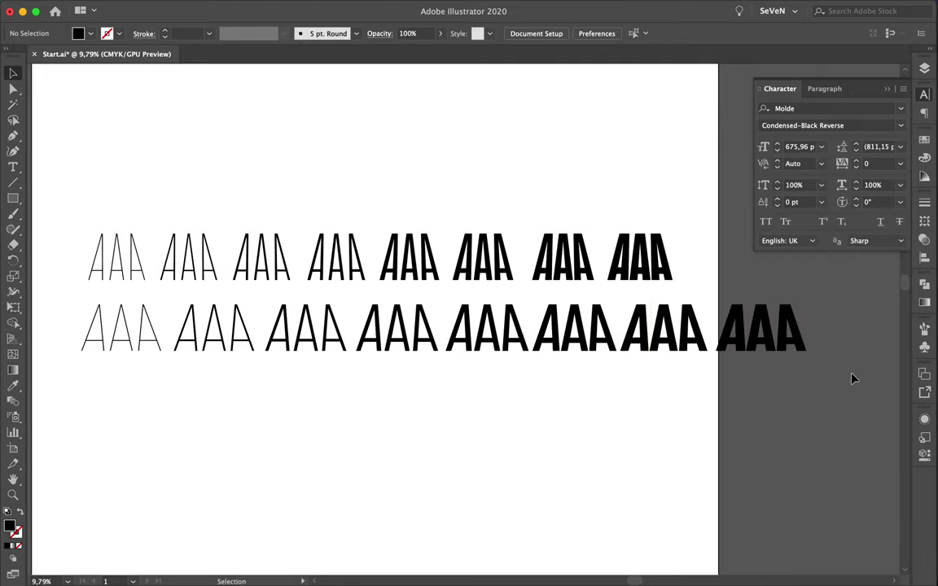
left_click(901, 125)
left_click(806, 494)
left_click(901, 125)
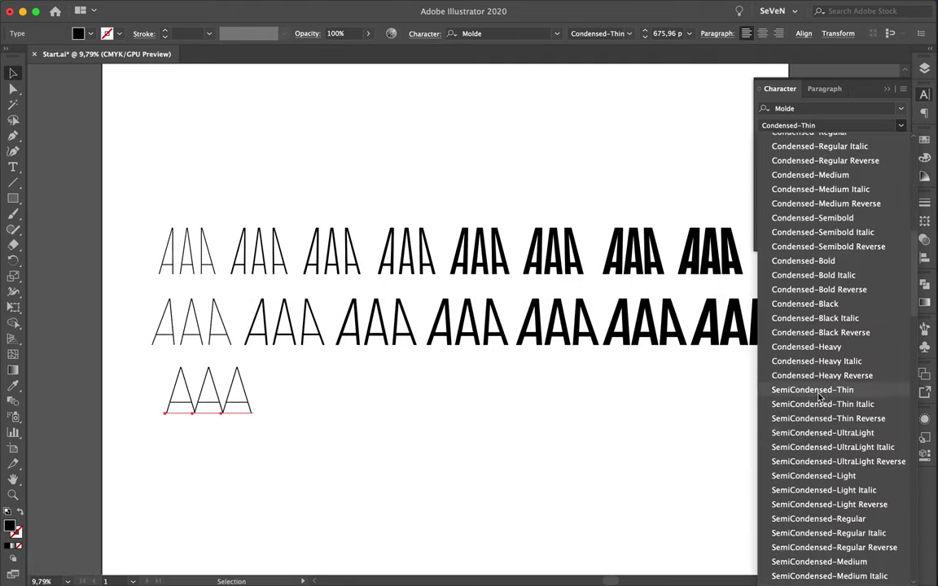
left_click(815, 390)
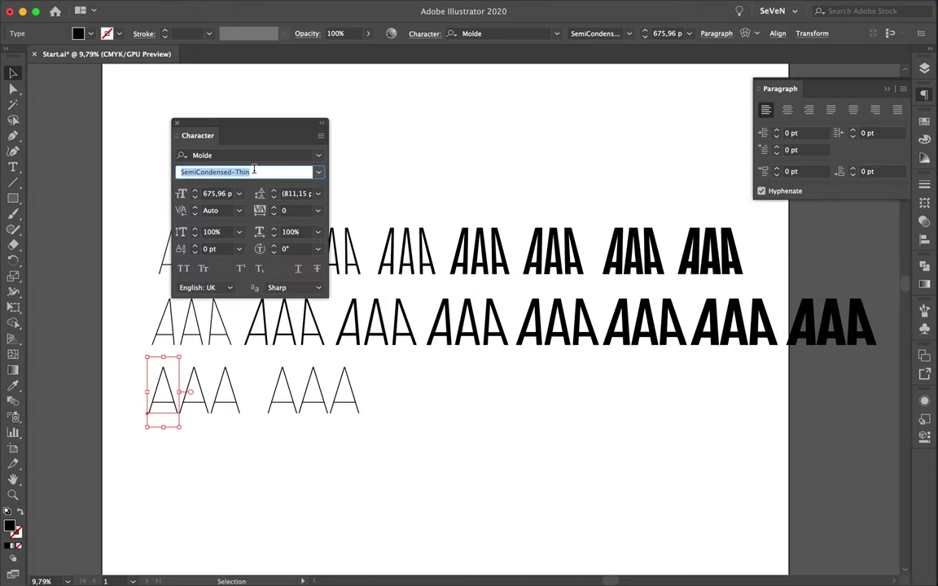
Add SemiCondensed-UltraLight and heavier SemiCondensed AAA copies across row three
left_click(276, 173)
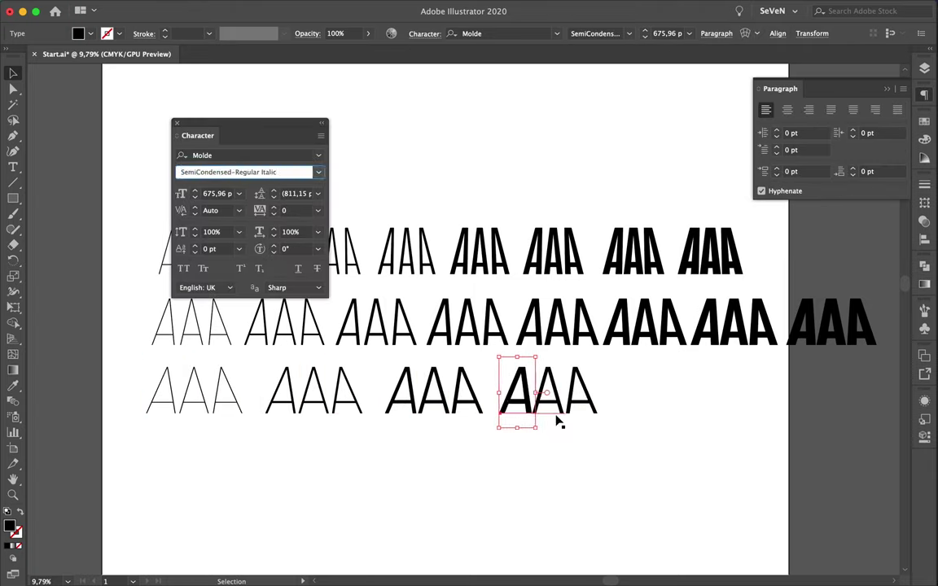
left_click_drag(579, 391, 690, 391)
key("Down")
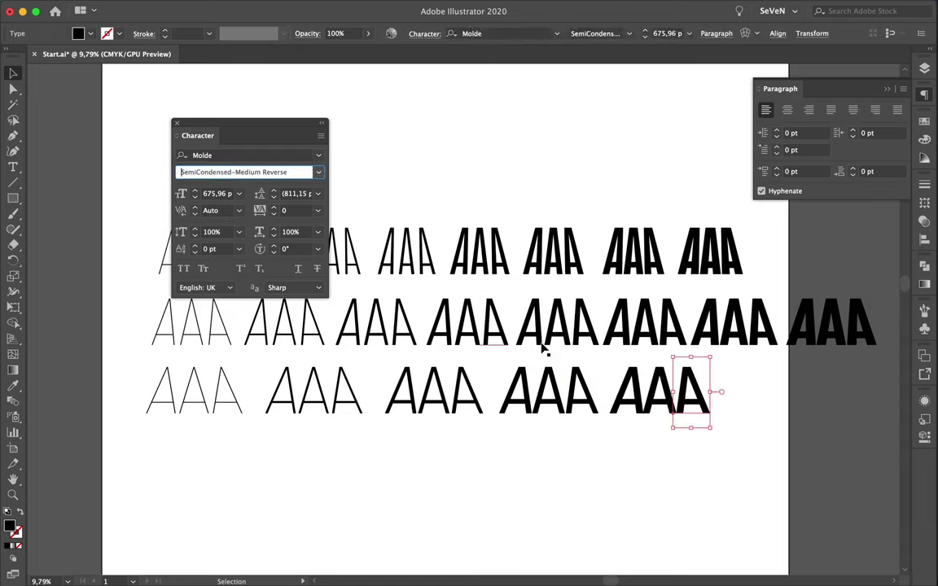
key("ctrl+d")
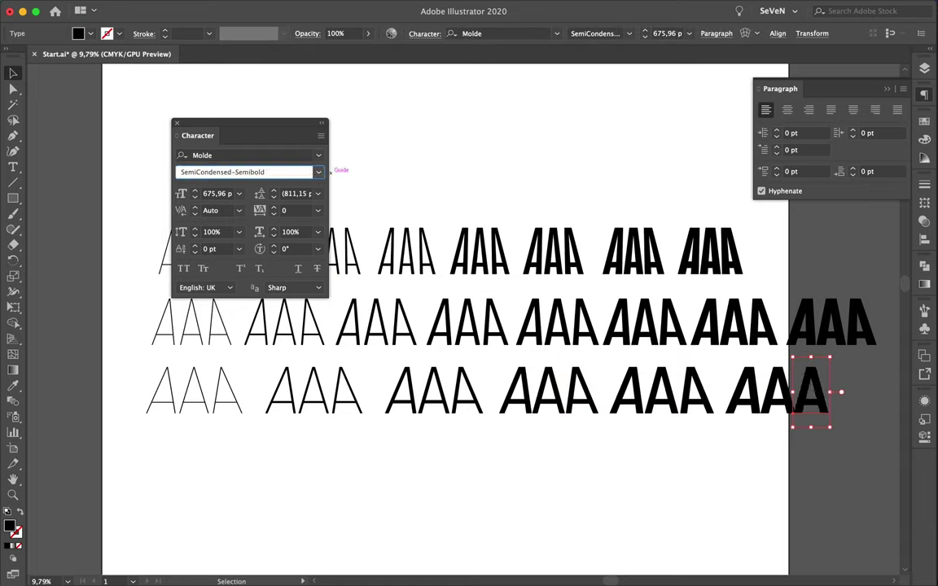
scroll(730, 389, "up", 3)
scroll(739, 383, "down", 3)
Add another row-three AAA stepped through SemiCondensed-Bold to SemiCondensed-Black
left_click_drag(692, 428, 798, 427)
key("Down")
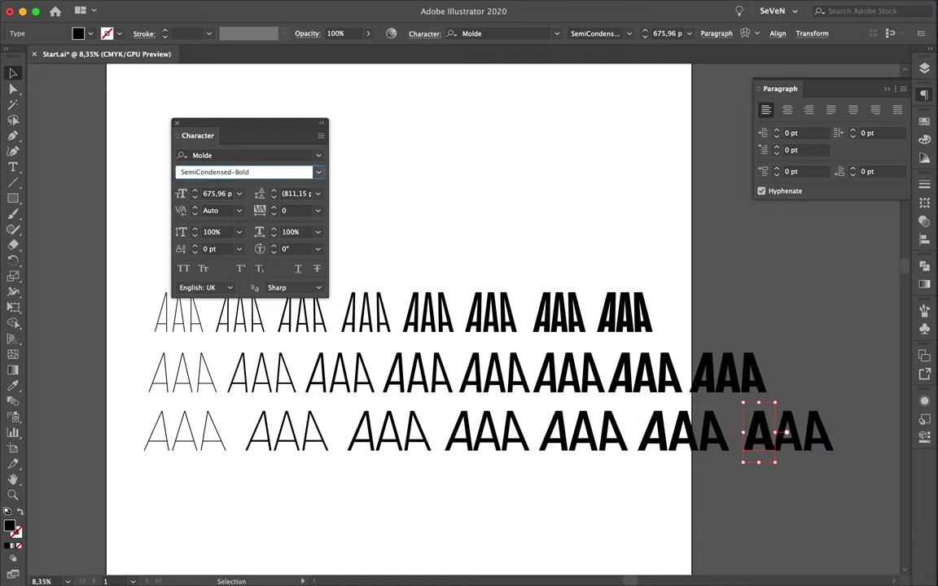
key("Down")
scroll(831, 439, "right", 3)
key("Down")
key("Down")
key("Down")
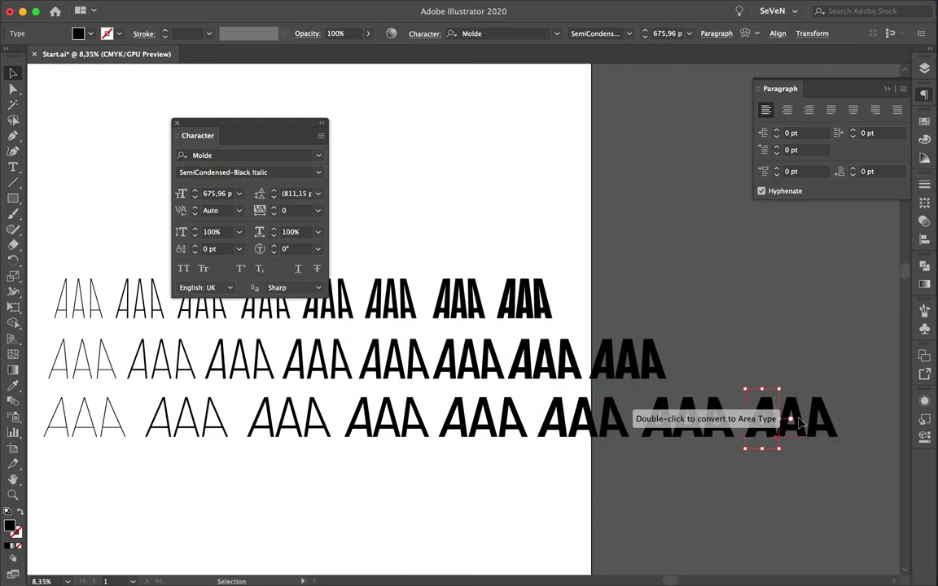
key("Down")
left_click(319, 172)
Finish row three with a SemiCondensed-Heavy AAA copy, then deselect everything
left_click_drag(782, 432, 861, 432)
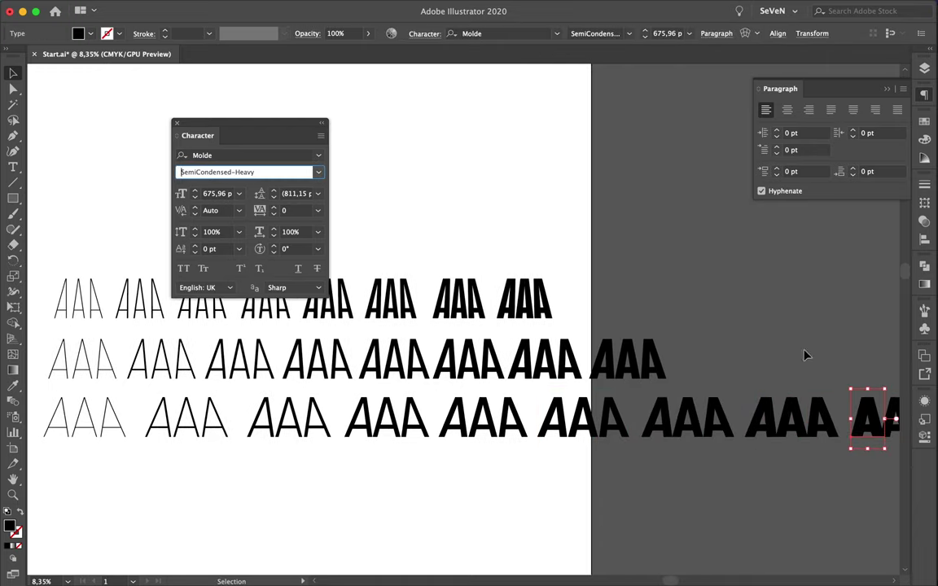
key("Down")
scroll(346, 164, "right", 3)
scroll(732, 364, "up", 3)
left_click(732, 364, "shift")
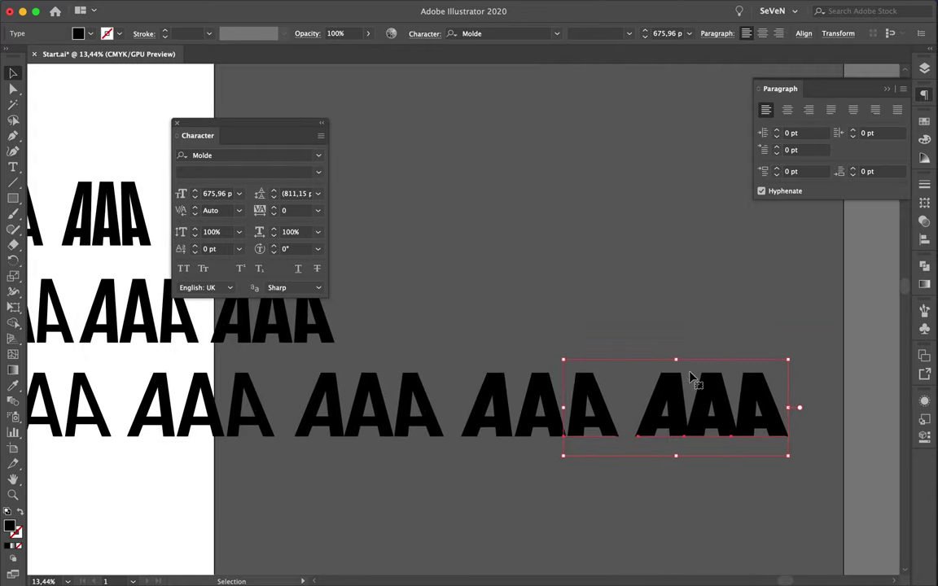
scroll(772, 394, "down", 5)
left_click(643, 322)
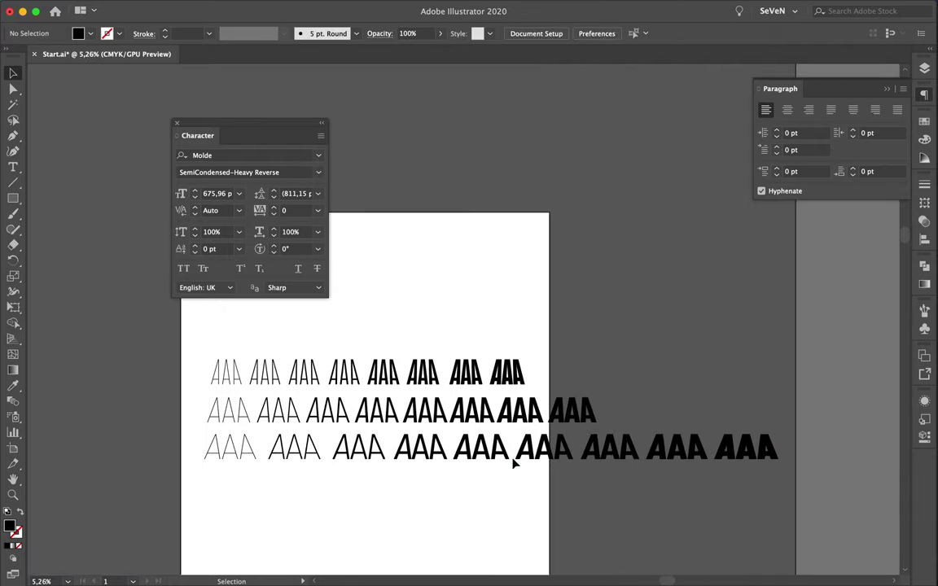
Give a second-row AAA a heavy style, starting from Condensed-Black Italic
left_click(526, 448)
scroll(526, 458, "up", 3)
left_click(443, 329)
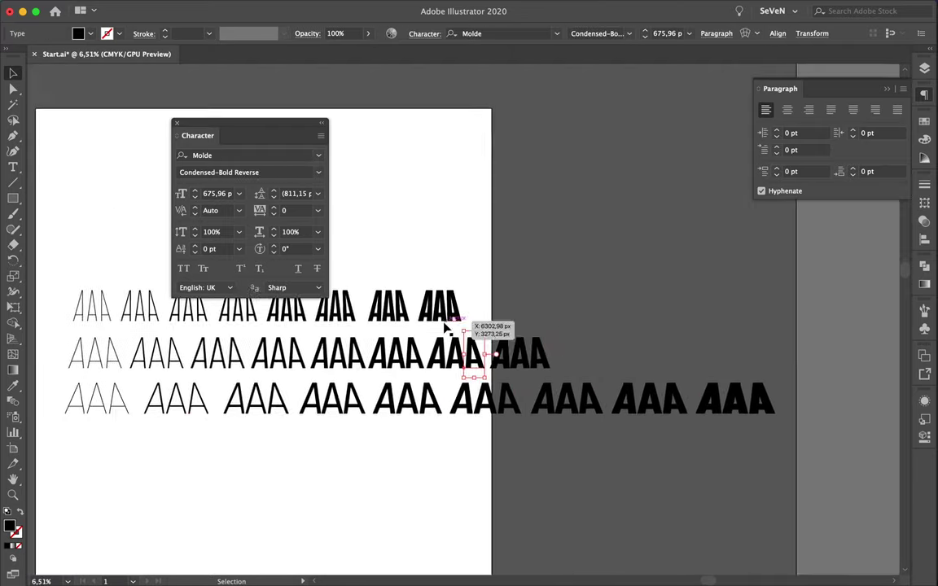
scroll(498, 371, "down", 2)
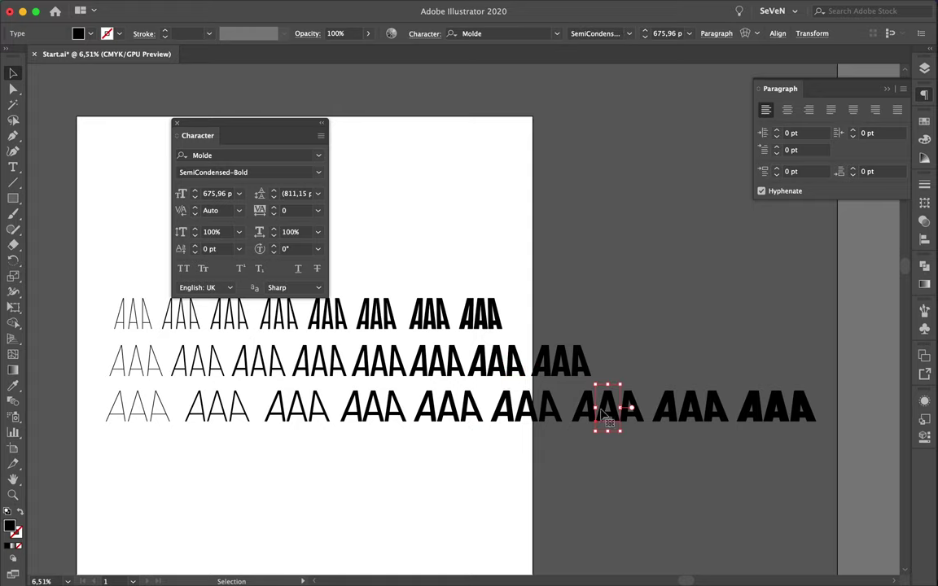
left_click(319, 172)
left_click(269, 295)
key("Up")
key("Down")
key("Down")
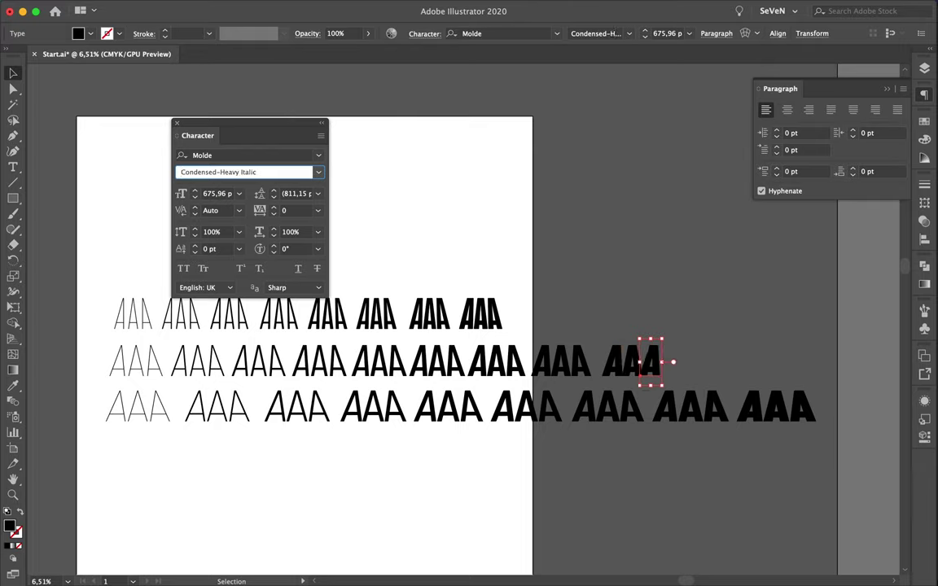
Adjust another AAA specimen's Molde font style from the style list
scroll(673, 429, "up", 5)
scroll(618, 392, "down", 3)
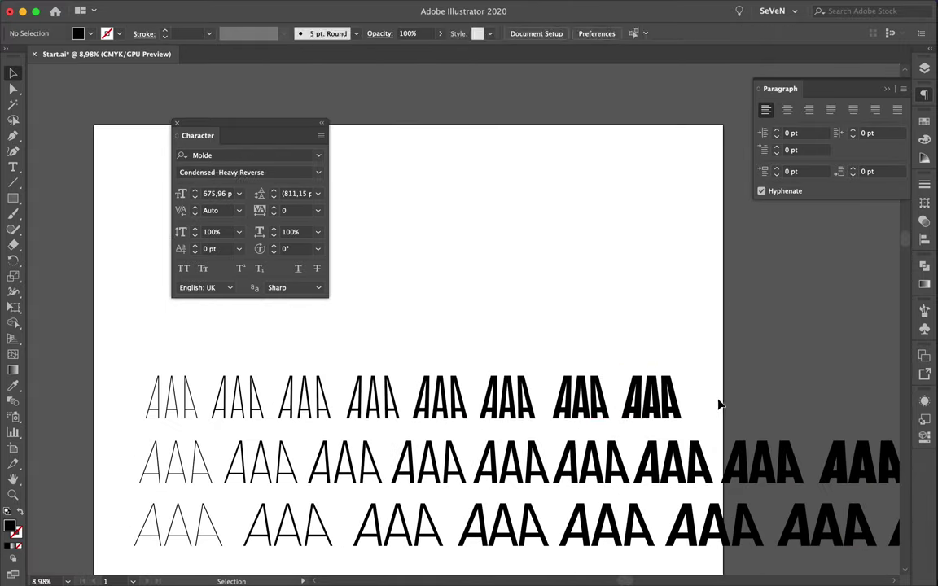
key("Up")
left_click(319, 171)
left_click(285, 186)
left_click(319, 155)
scroll(442, 327, "down", 2)
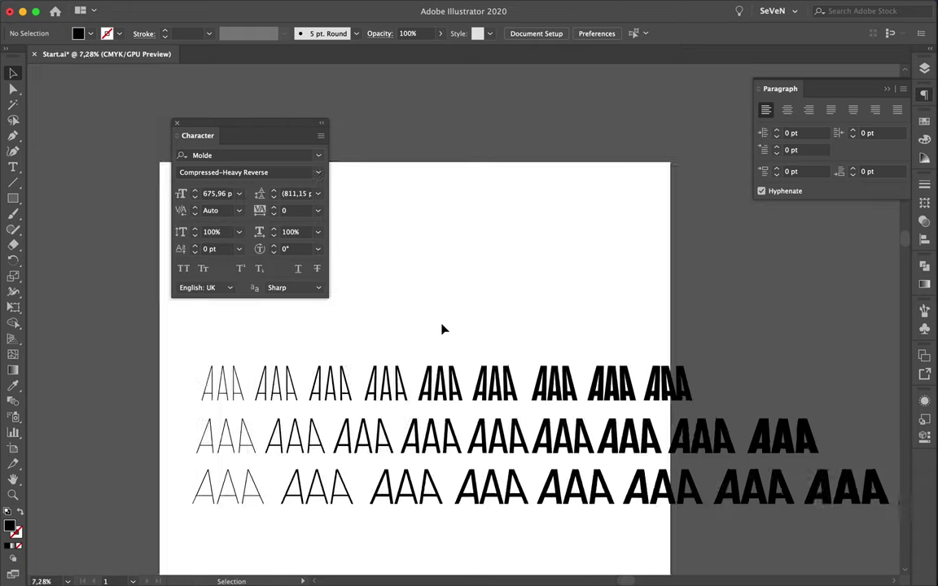
scroll(296, 373, "down", 2)
Set a first-row AAA to Compressed-Thin, then to Compressed-Semibold
left_click(356, 371)
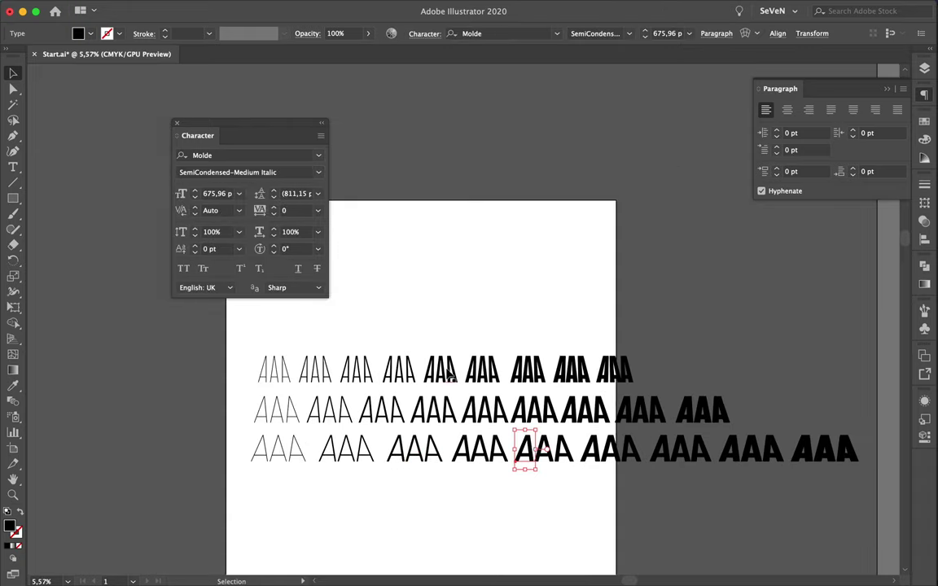
key("Up")
key("Up")
left_click(319, 172)
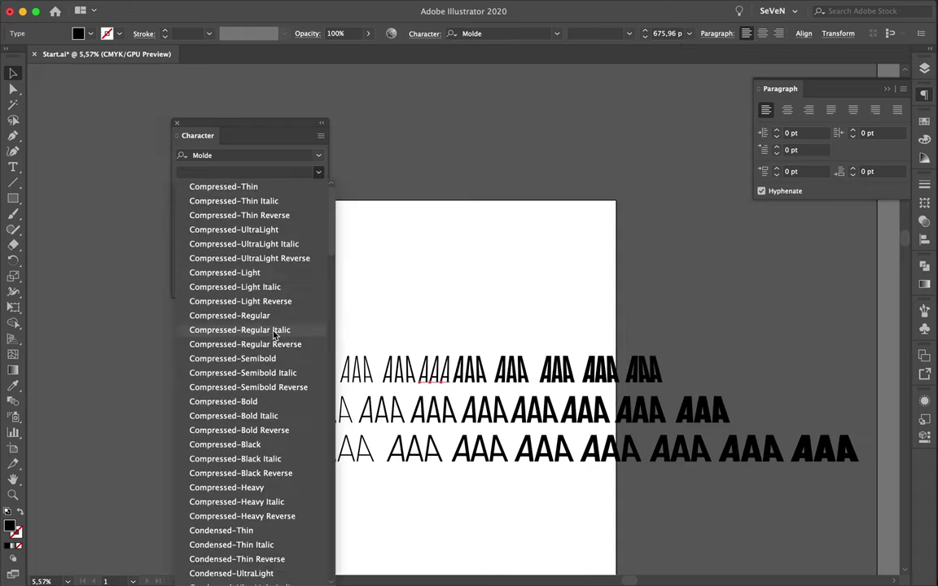
left_click(188, 184)
scroll(422, 335, "up", 2)
left_click(318, 172)
left_click(269, 187)
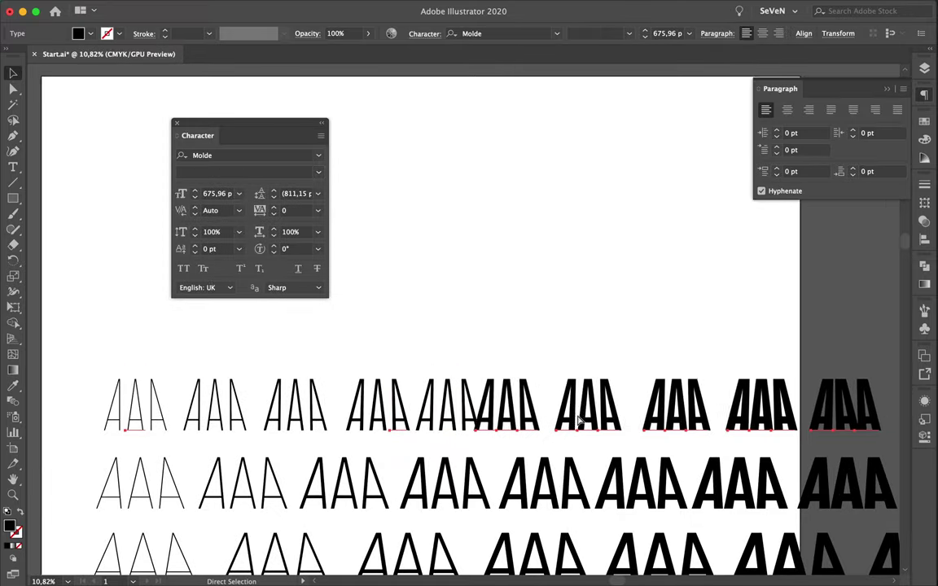
Give the next AAA specimen a heavier Compressed weight
left_click(318, 172)
left_click(241, 338)
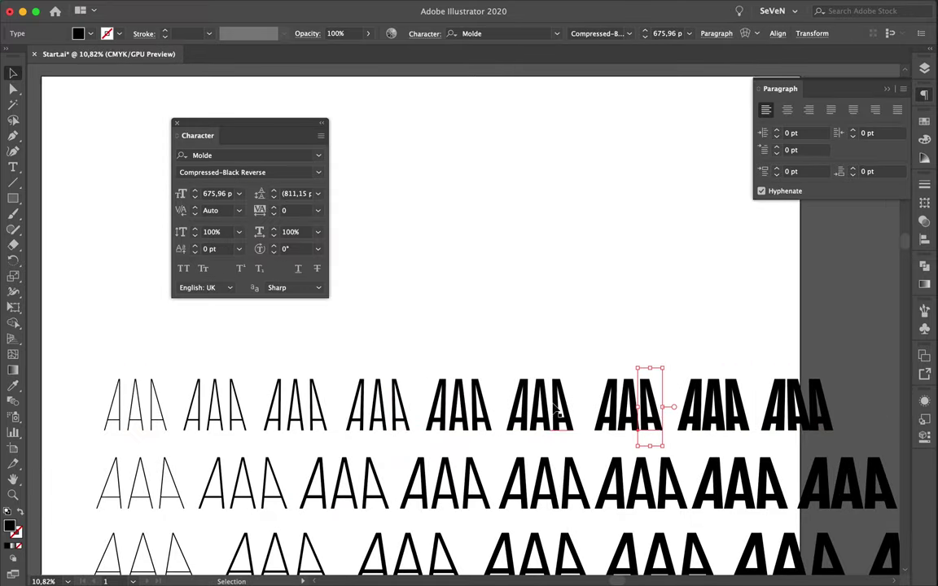
left_click(318, 172)
scroll(307, 235, "up", 5)
Deselect, then select the top row of AAA specimens, starting with its first AAA
left_click(366, 367)
scroll(366, 366, "down", 1)
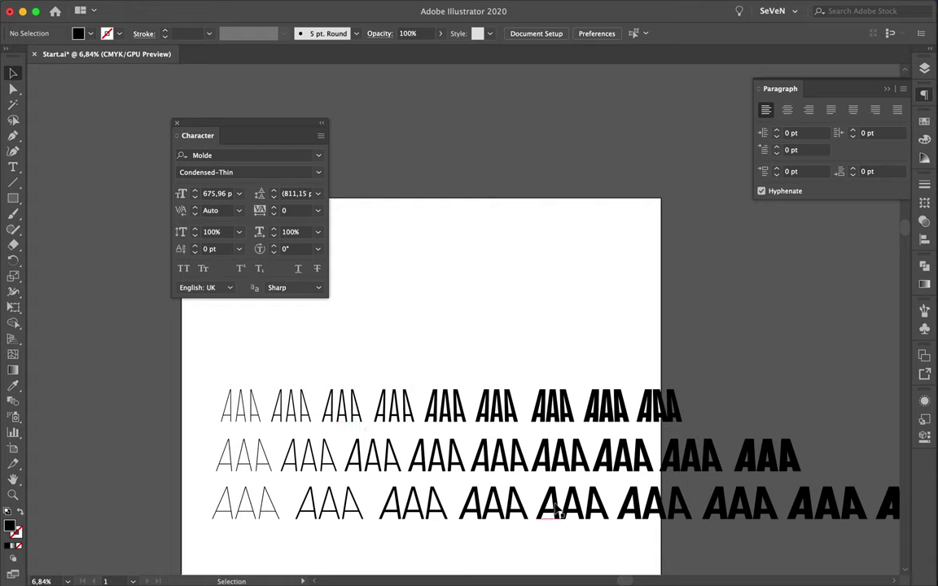
scroll(367, 367, "down", 1)
left_click_drag(367, 367, 627, 399)
scroll(366, 366, "up", 1)
left_click(283, 440)
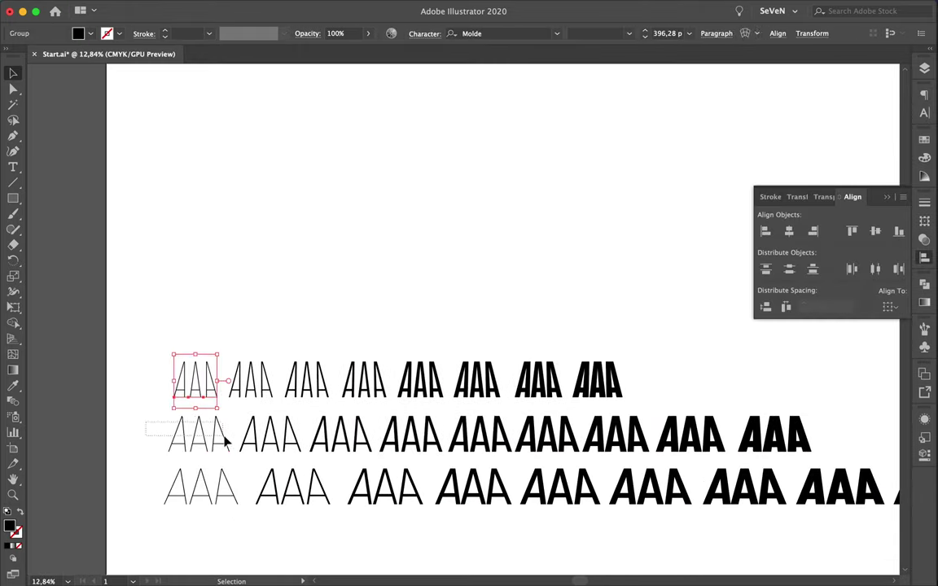
Select the specimens and drag the top AAA row down closer to the other rows
left_click(224, 439)
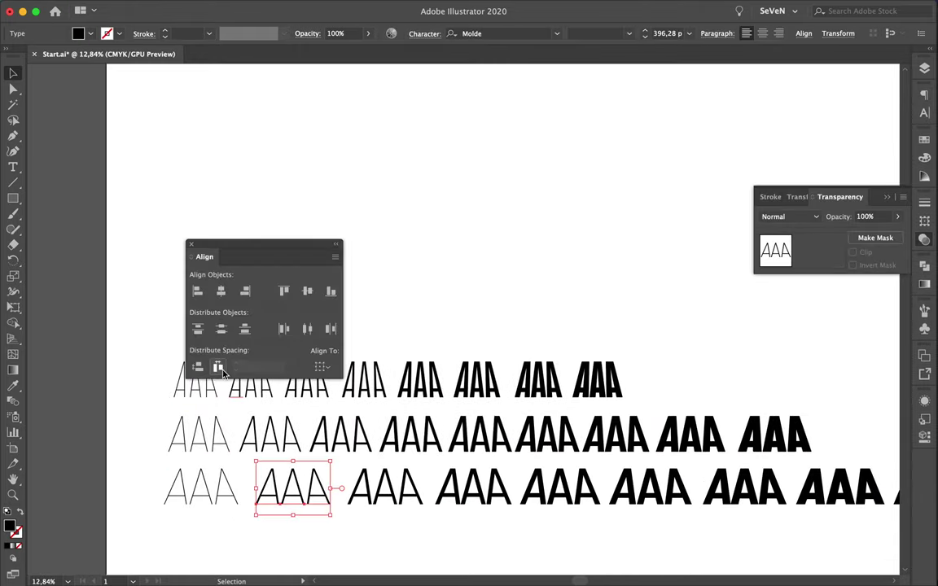
left_click_drag(232, 417, 604, 405)
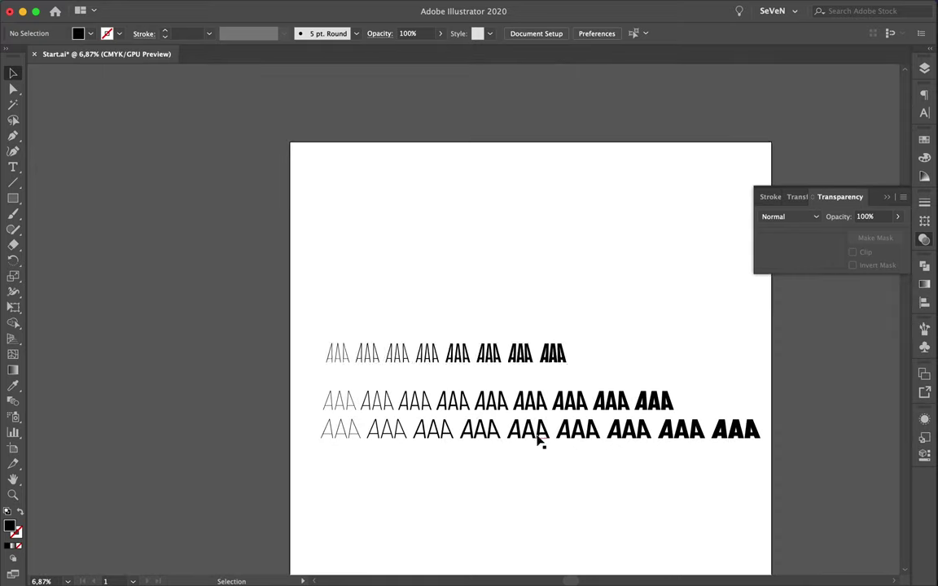
Move the grouped AAA rows near the artboard top and enlarge a single A
left_click_drag(529, 357, 521, 192)
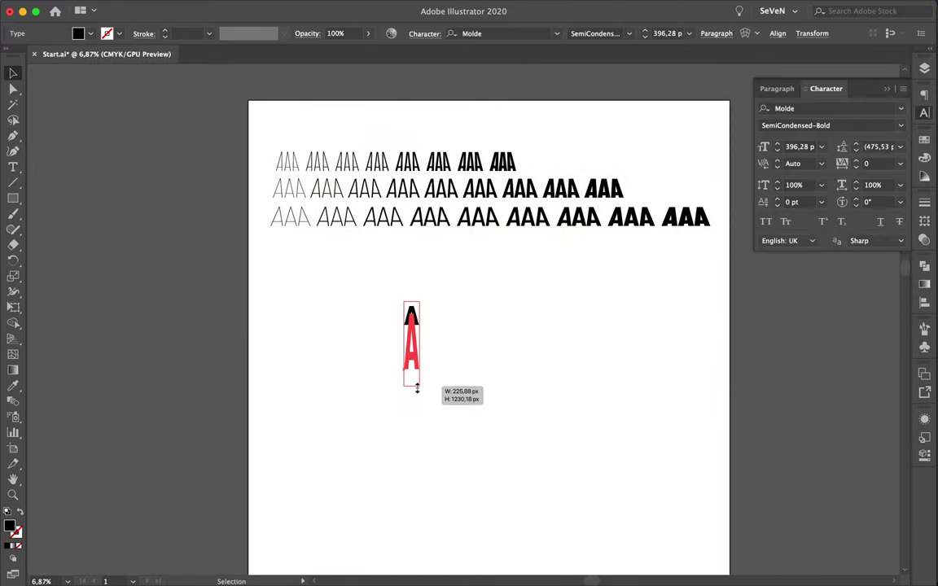
left_click_drag(417, 388, 417, 387)
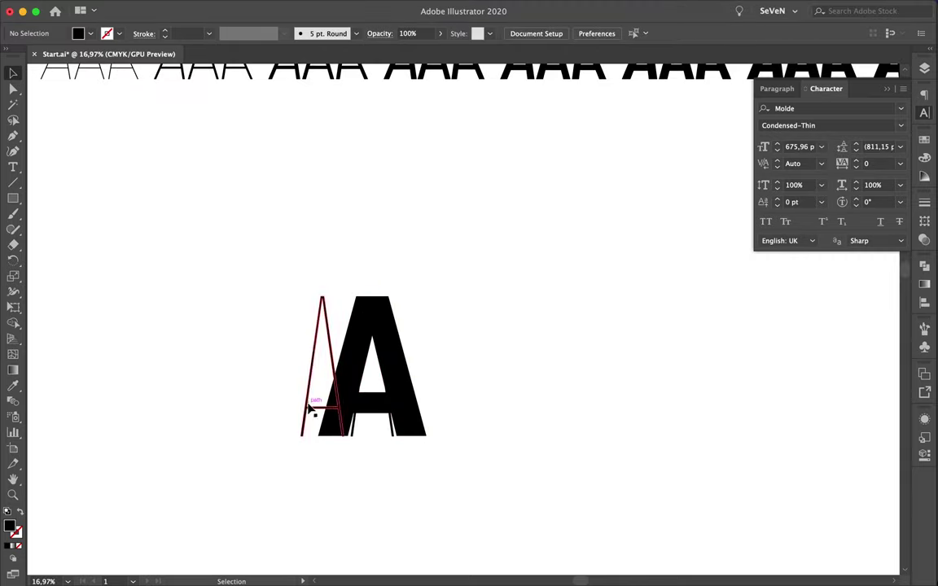
left_click(161, 7)
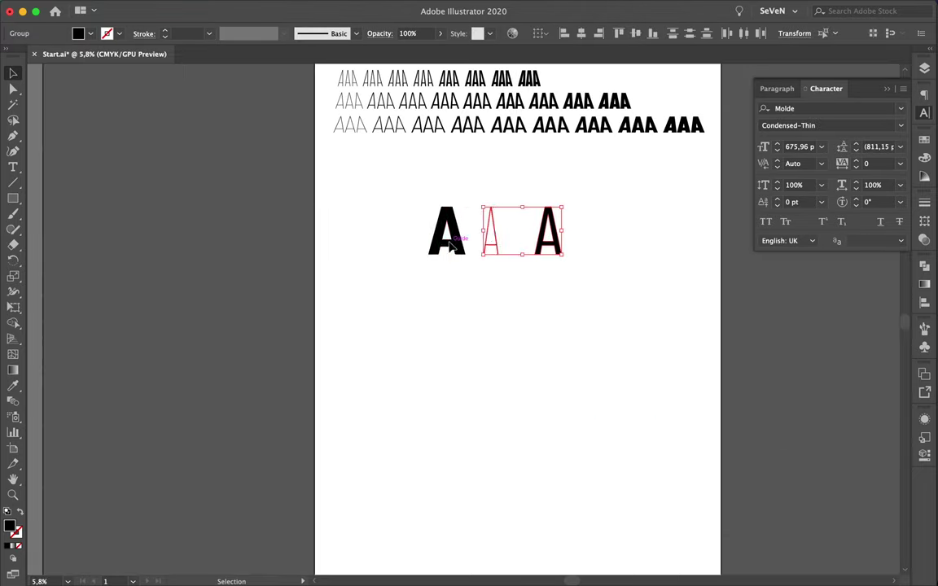
Arrange bold and thin A letters side by side and copy a small A lower down
left_click_drag(450, 246, 592, 243)
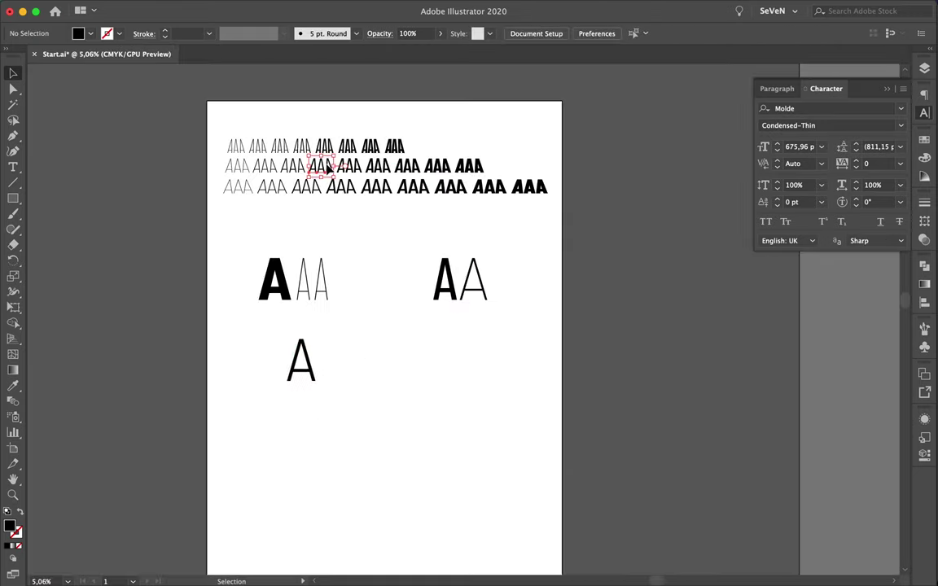
left_click_drag(328, 167, 333, 215)
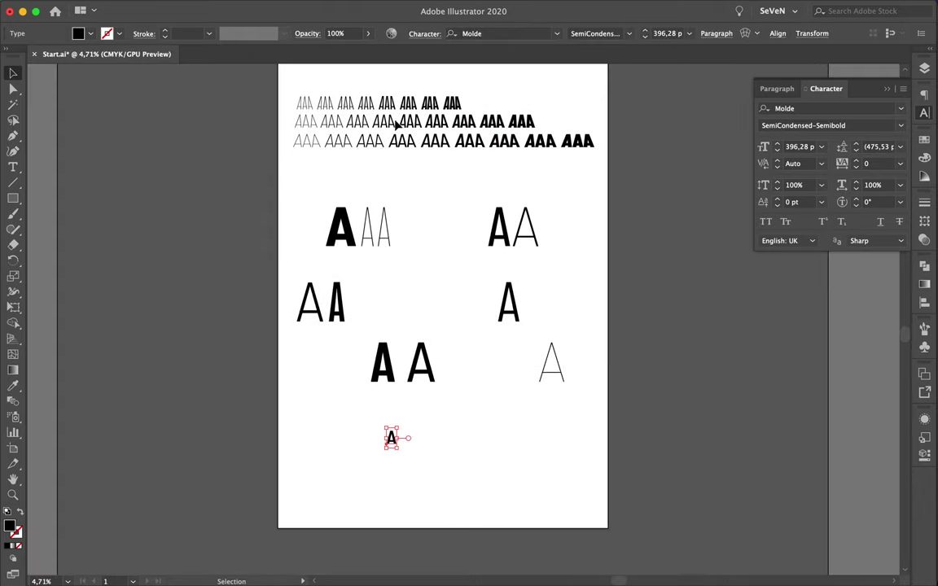
left_click_drag(391, 438, 365, 438)
Add more A copies and enlarge the small A to match, placing it at the bottom
left_click_drag(401, 154, 505, 418)
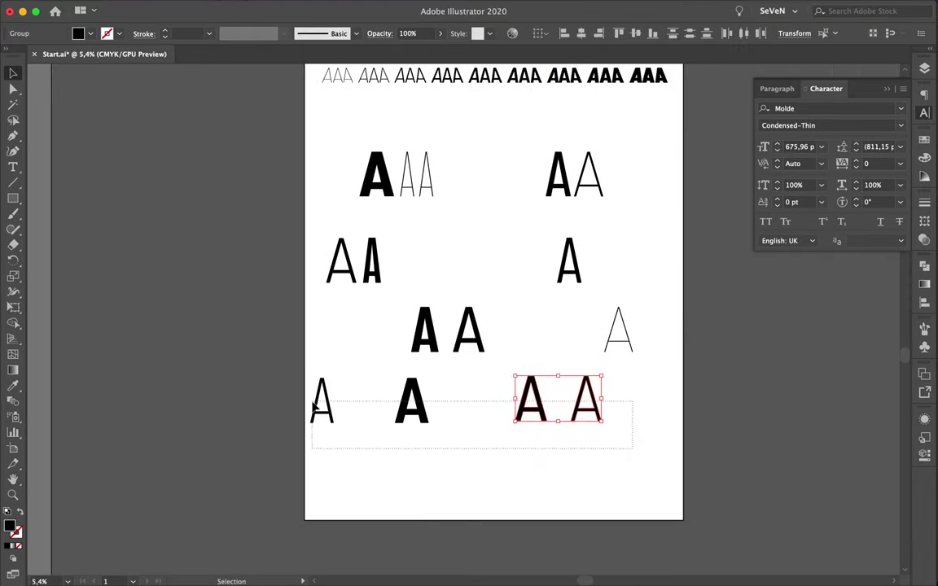
left_click_drag(582, 384, 568, 384)
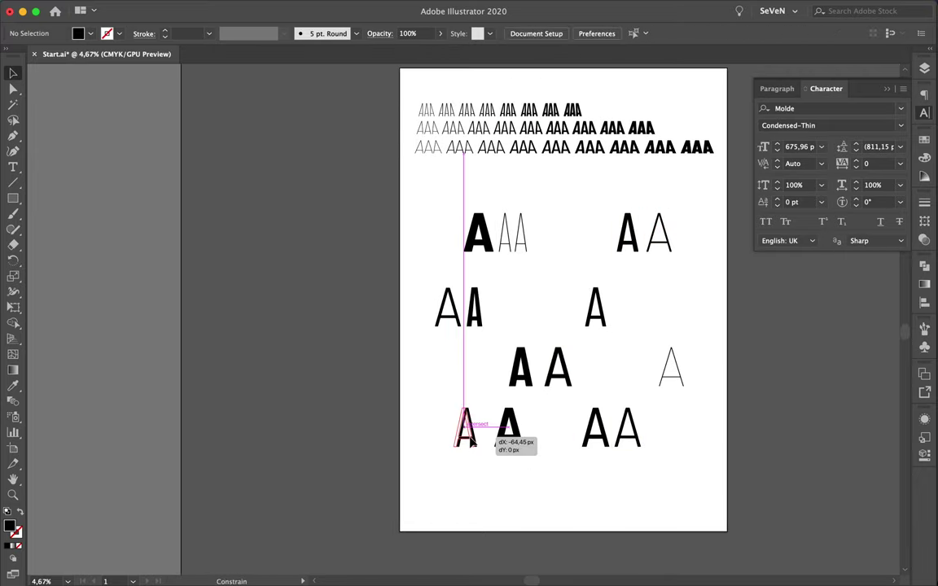
left_click(511, 505)
left_click_drag(511, 503, 491, 518)
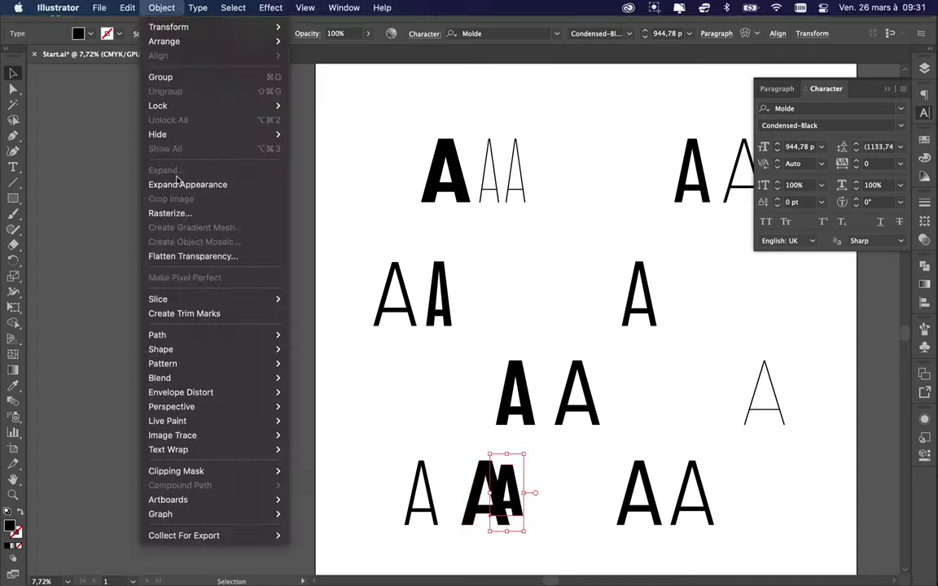
scroll(496, 507, "down", 5)
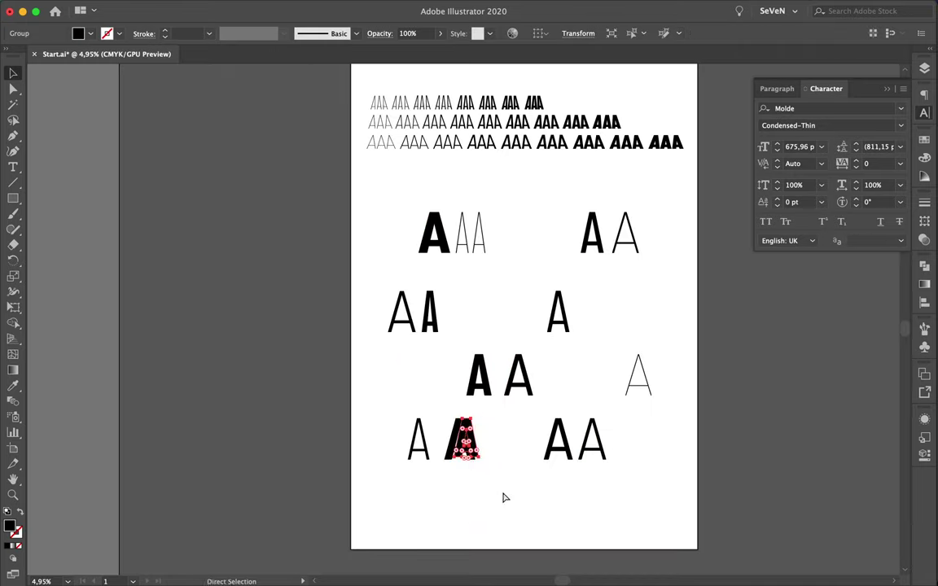
left_click_drag(537, 506, 538, 506)
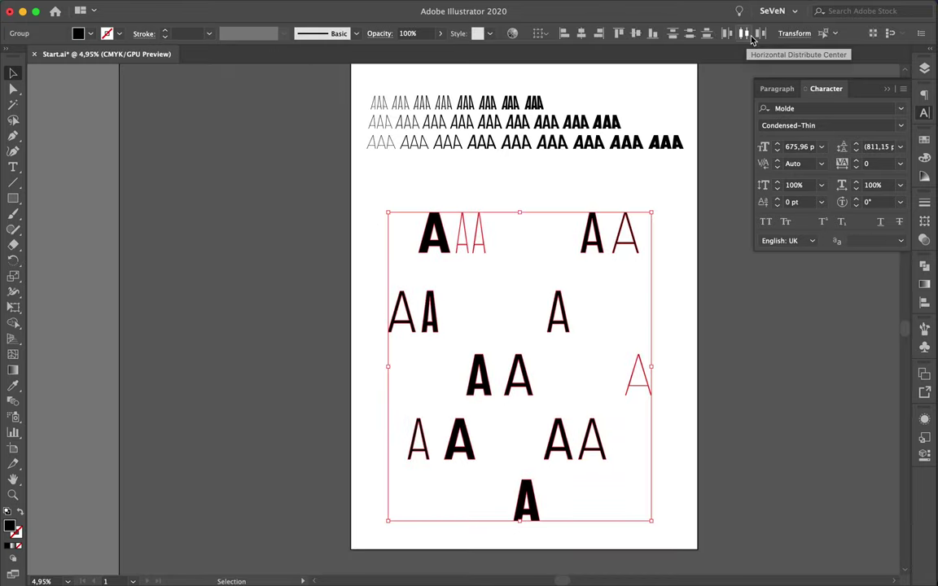
Distribute the lines of A letters evenly from top to bottom
left_click(750, 36)
left_click(681, 388)
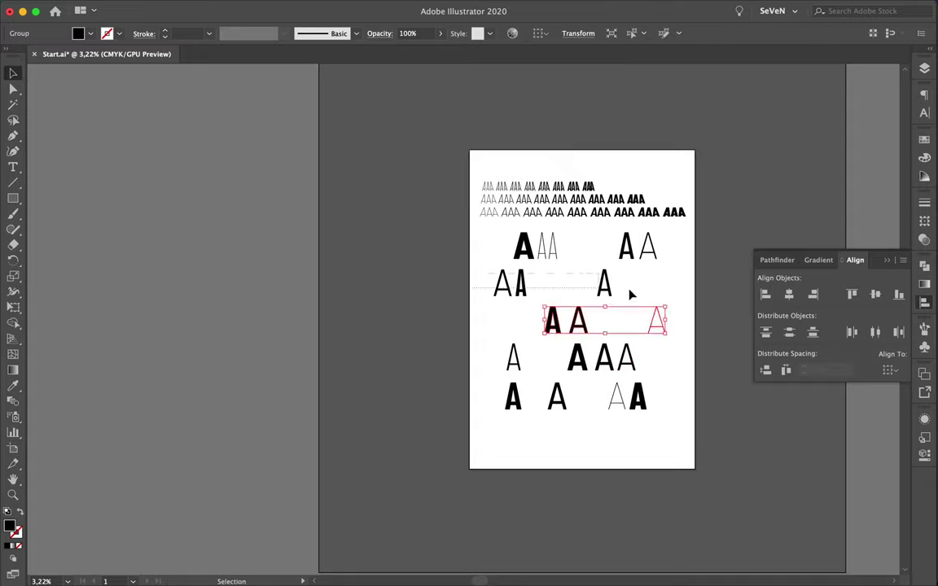
left_click(631, 366)
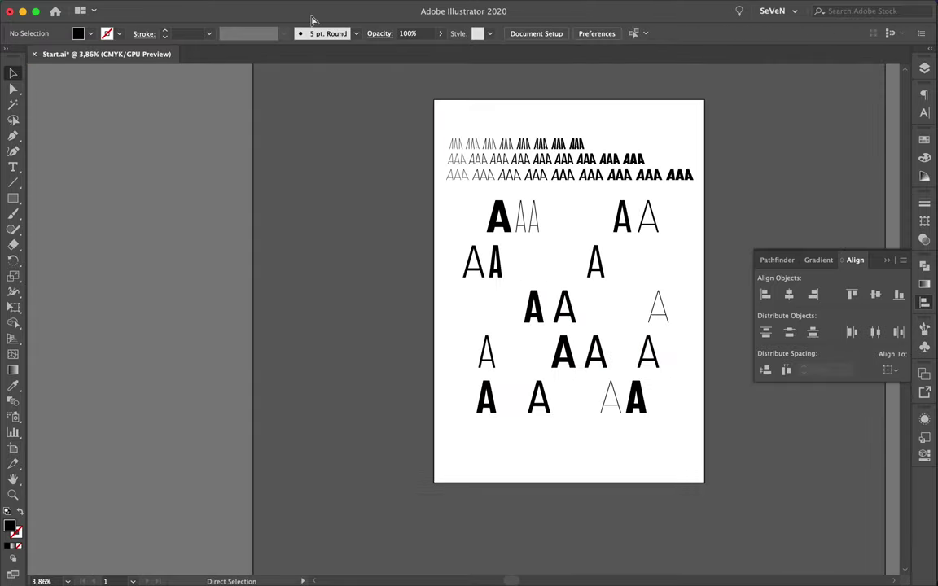
Paste the AAA rows into the Photoshop poster, scale them and move the layer below
left_click(392, 565)
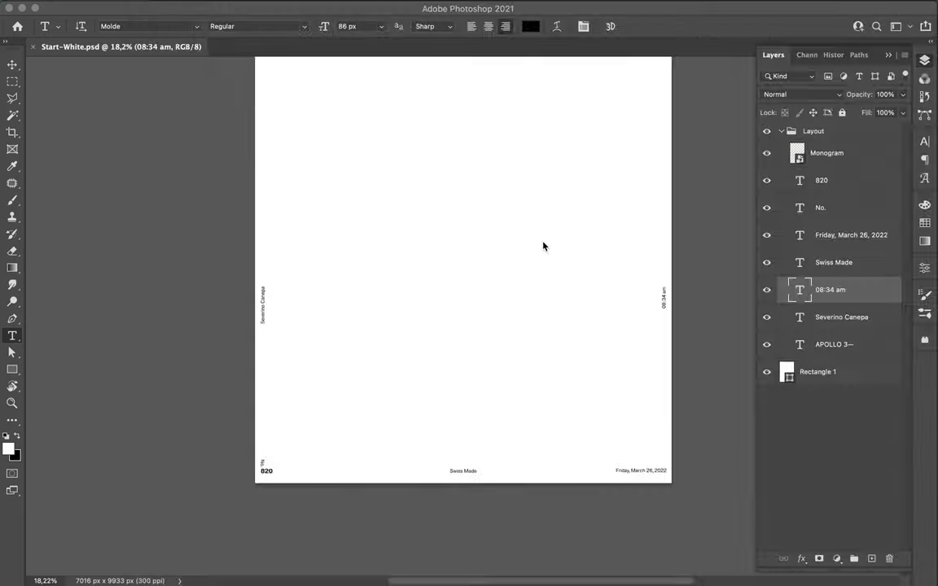
key("super+v")
key("Return")
left_click_drag(842, 290, 838, 383)
key("super+Tab")
key("super+Tab")
Paste the big A letters as a new object and resize them to fill the poster
key("super+v")
left_click_drag(289, 222, 641, 190)
key("Return")
key("super+minus")
key("super+minus")
Shrink the AAA rows object to fit near the top of the poster
key("super+t")
mouse_move(561, 200)
left_mouse_down()
mouse_move(477, 200)
mouse_move(408, 184)
left_mouse_up()
key("Return")
key("super+t")
key("super+plus")
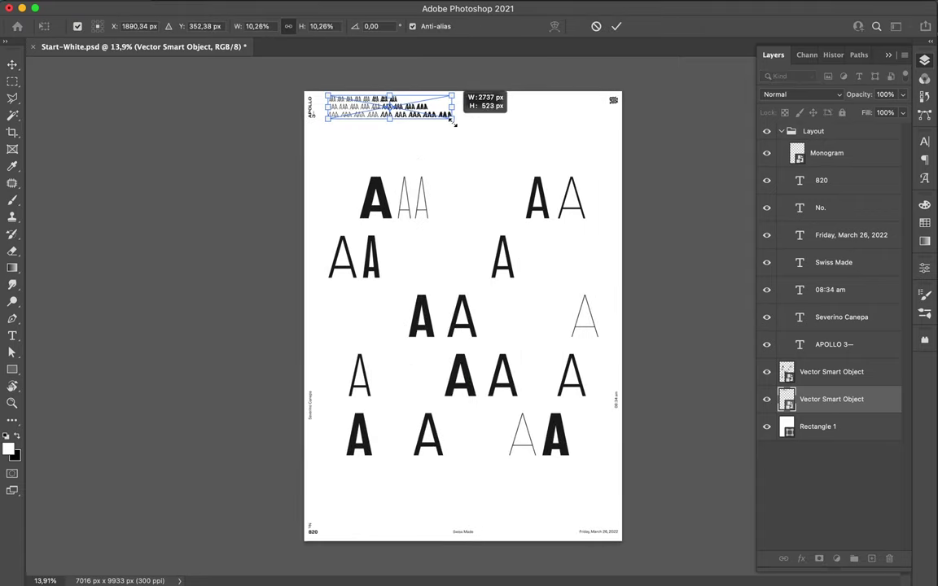
key("Return")
Reposition the AAA rows object to sit just below the poster title
scroll(335, 130, "up", 3)
scroll(444, 124, "down", 3)
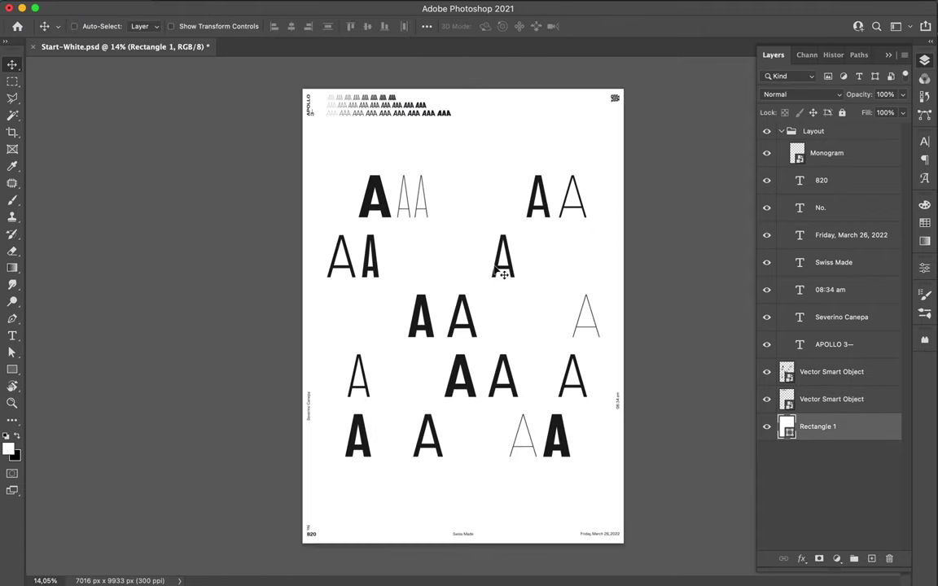
left_click(426, 26)
left_click_drag(503, 261, 507, 272)
left_click(426, 26)
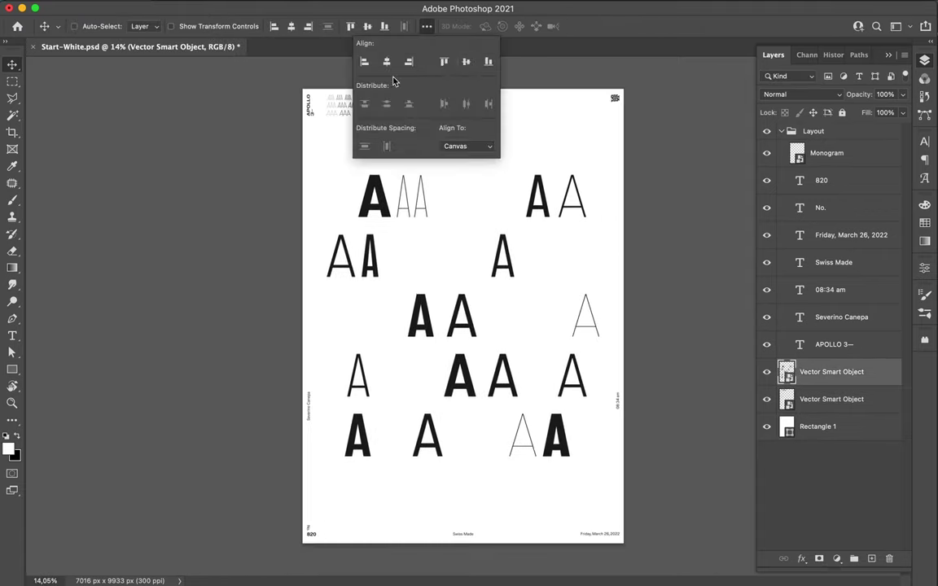
left_click_drag(416, 114, 416, 143)
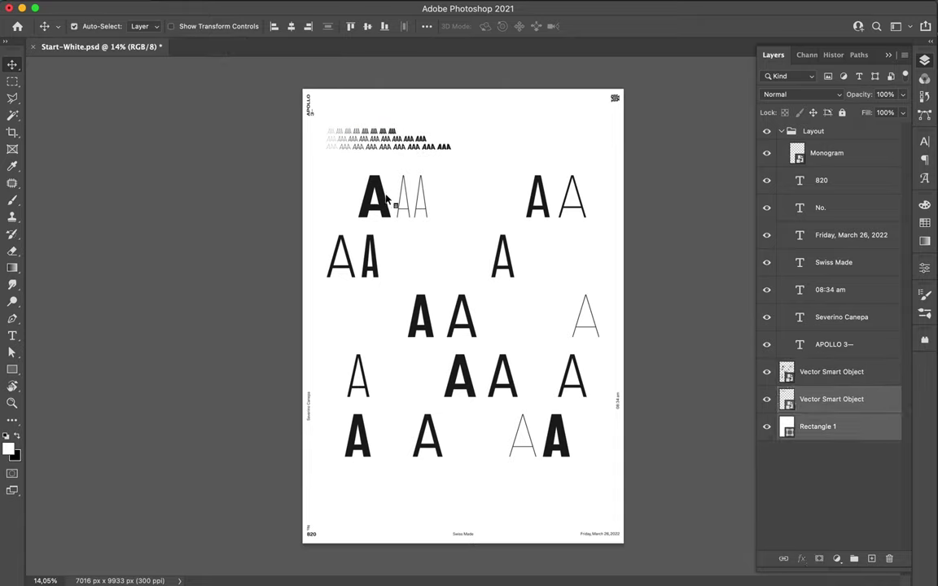